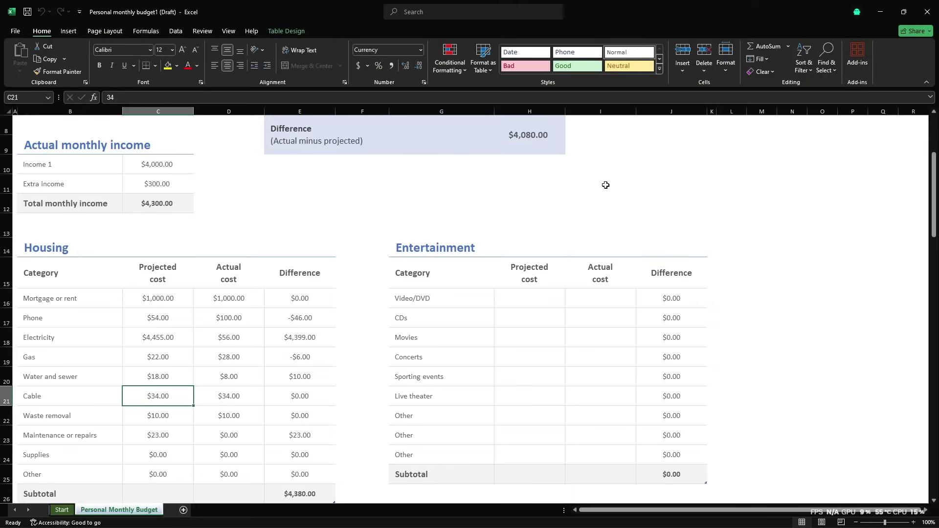
Step: Show Excel's Save options to find the Server drafts location in the SharePoint Drafts folder under Documents
click(16, 31)
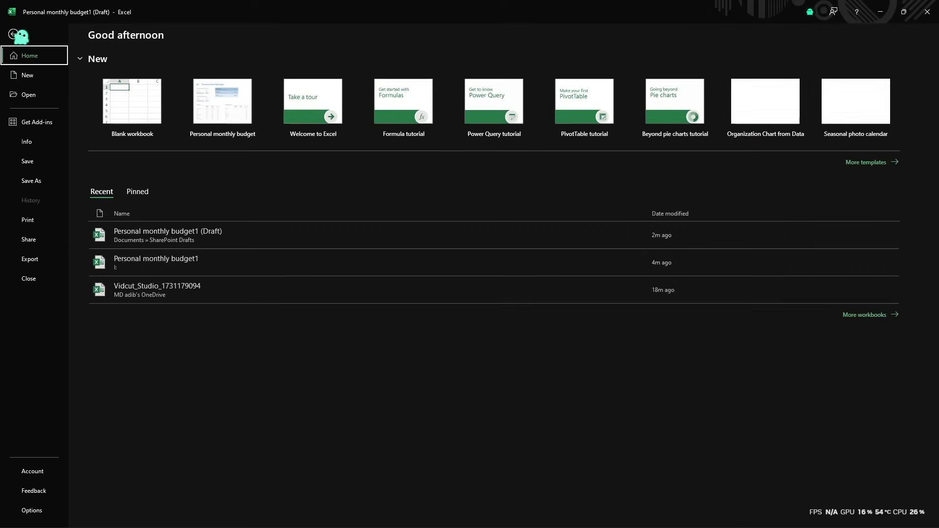
click(39, 511)
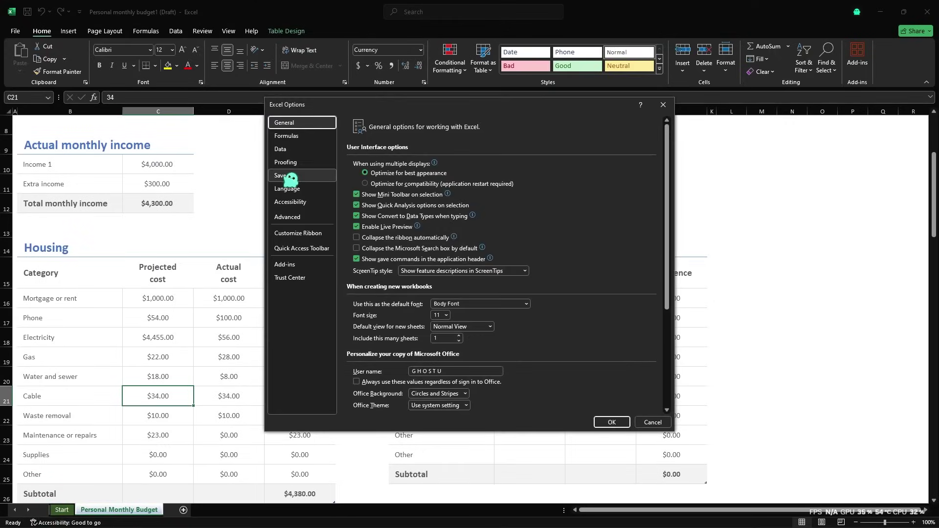
click(288, 177)
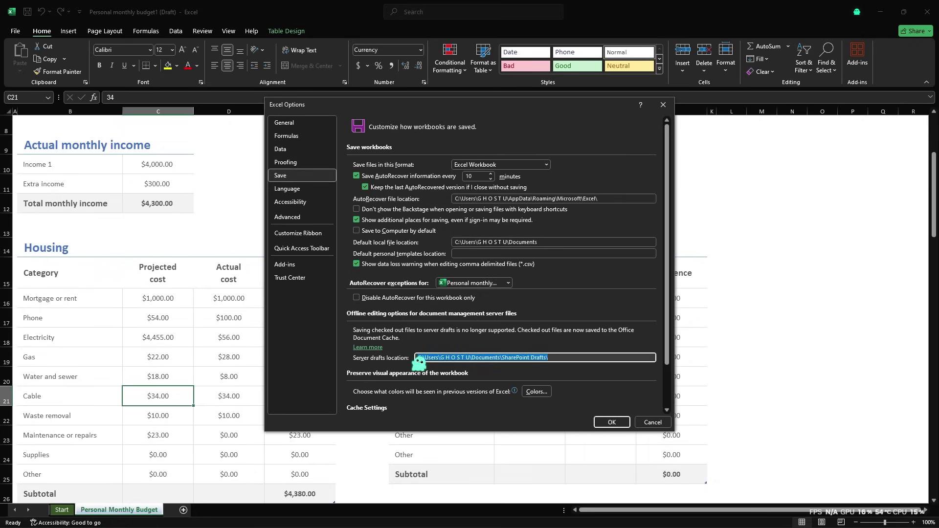
key(super+e)
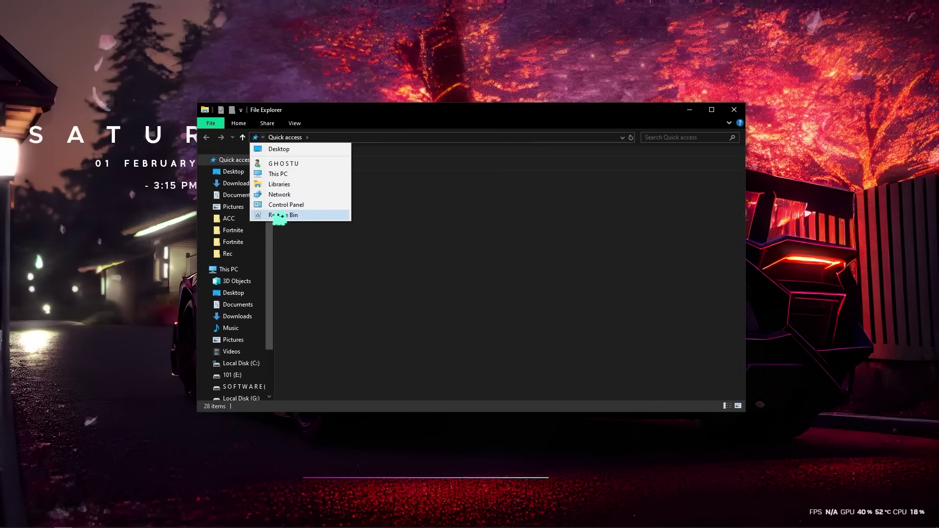
Step: Restore Personal monthly budget1 (Draft) from the Recycle Bin and go to the SharePoint Drafts folder
click(279, 215)
click(328, 167)
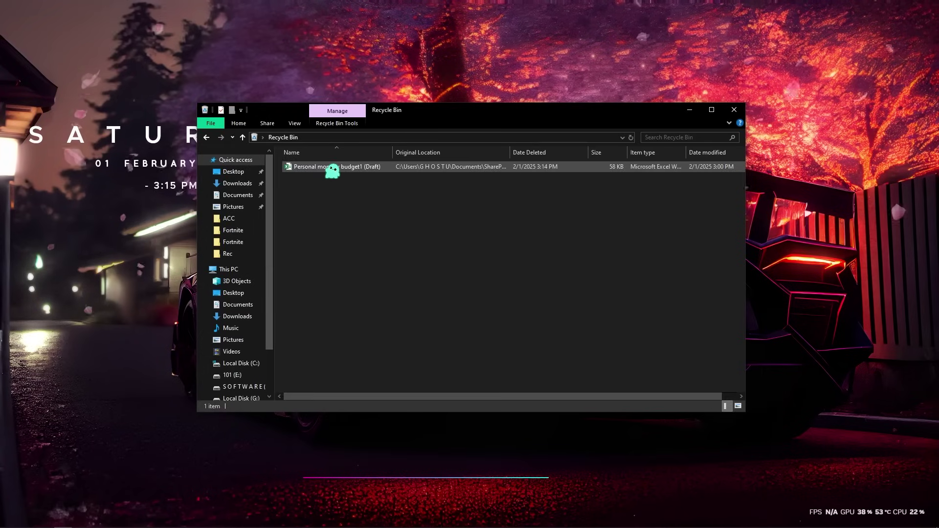
right_click(327, 168)
click(352, 173)
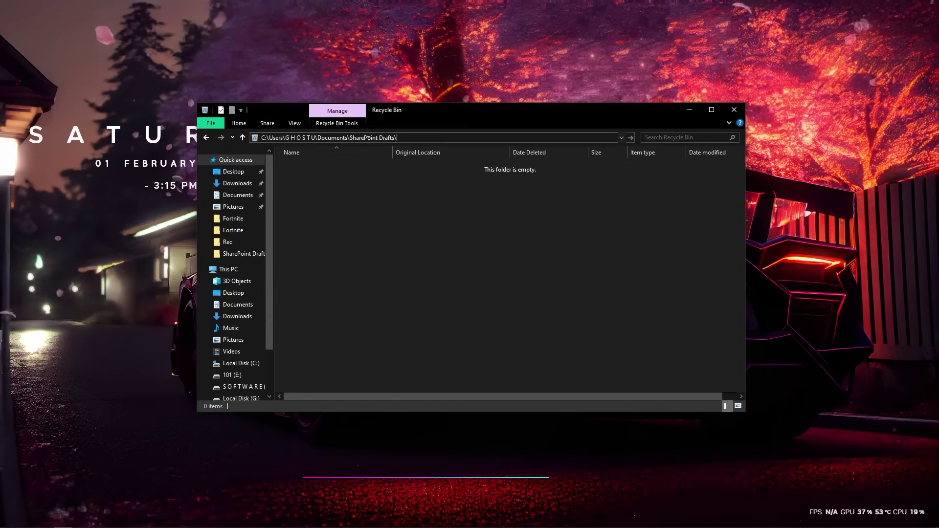
key(Return)
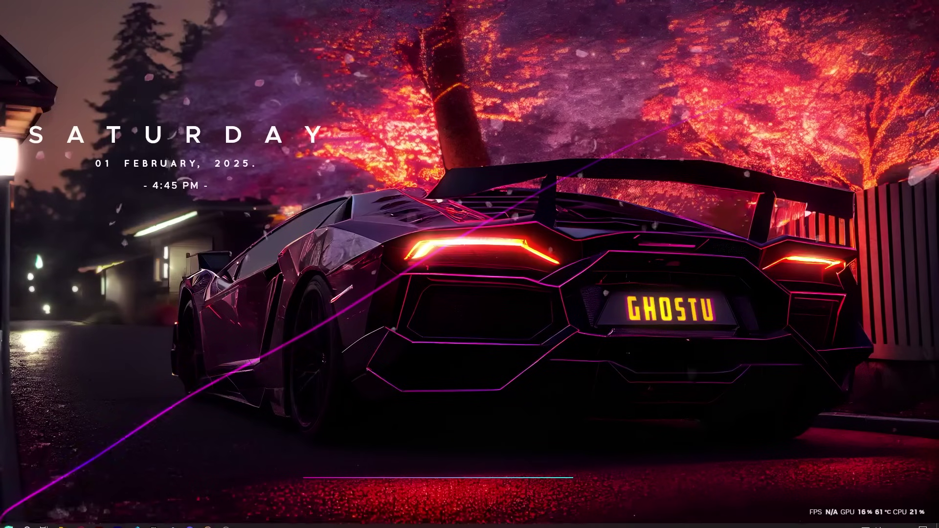
Step: Launch File History via search and open the backed-up Documents folder
click(26, 520)
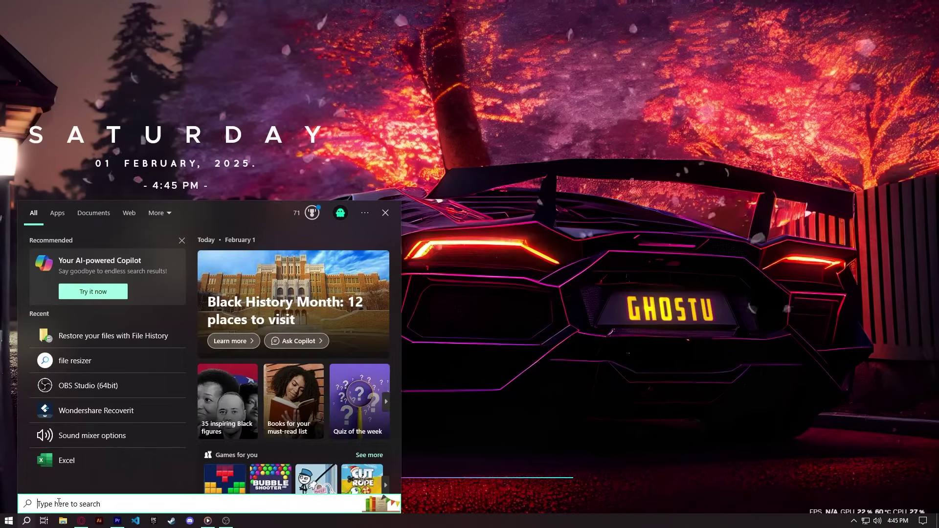
text(file his)
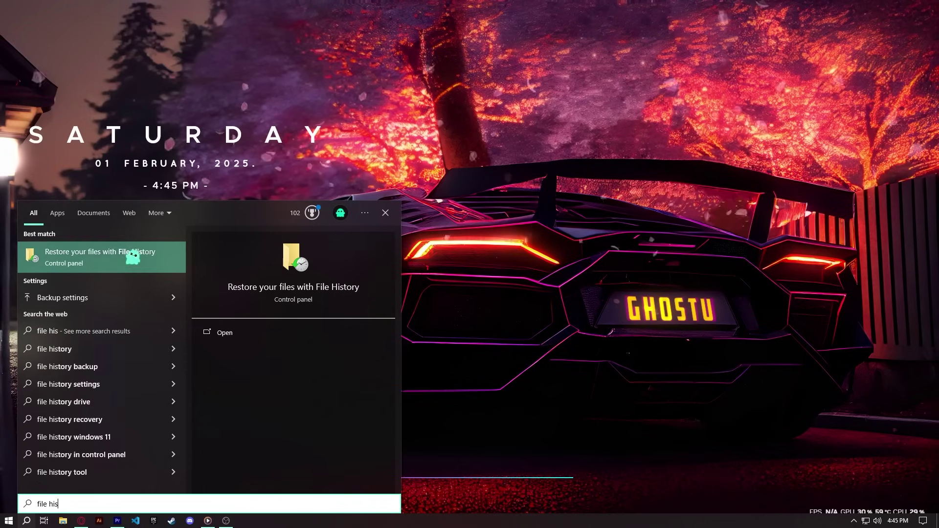
key(Return)
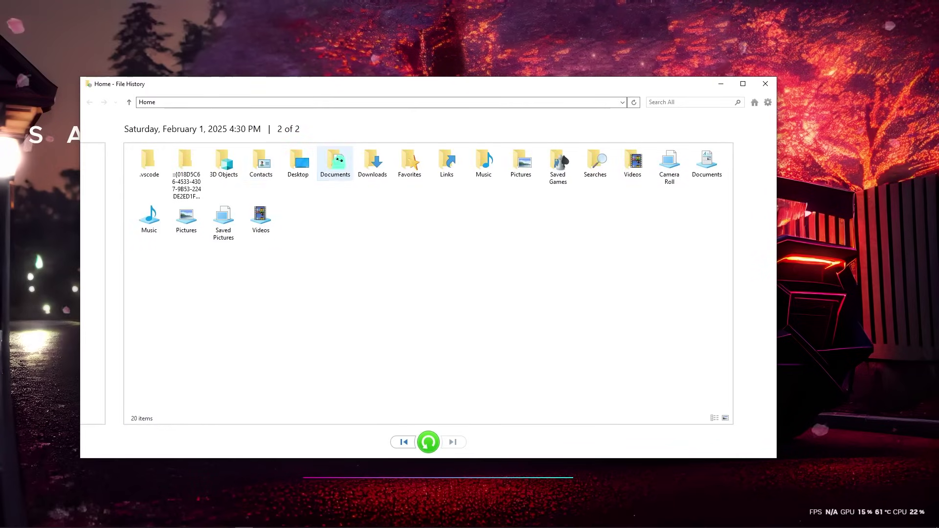
double_click(339, 160)
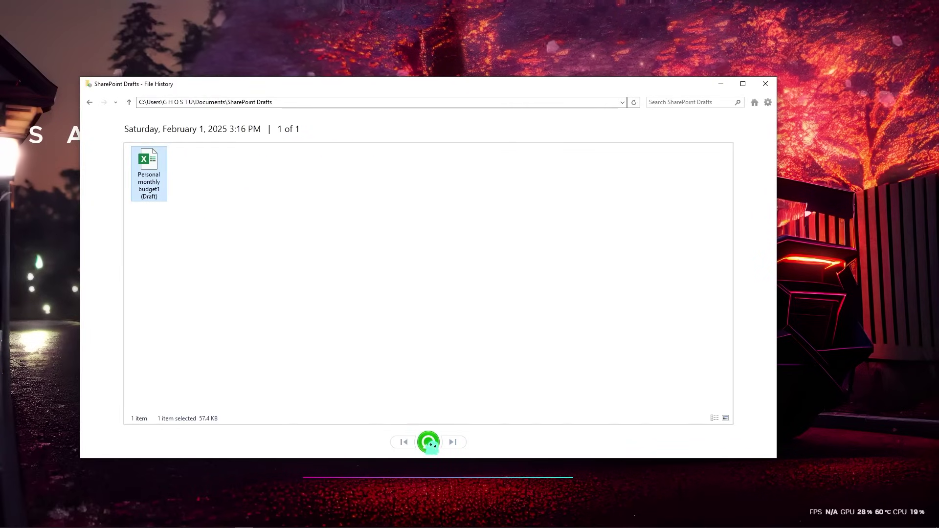
Step: Restore the budget workbook backup, replace the existing copy, and open the restored file
click(429, 442)
click(252, 218)
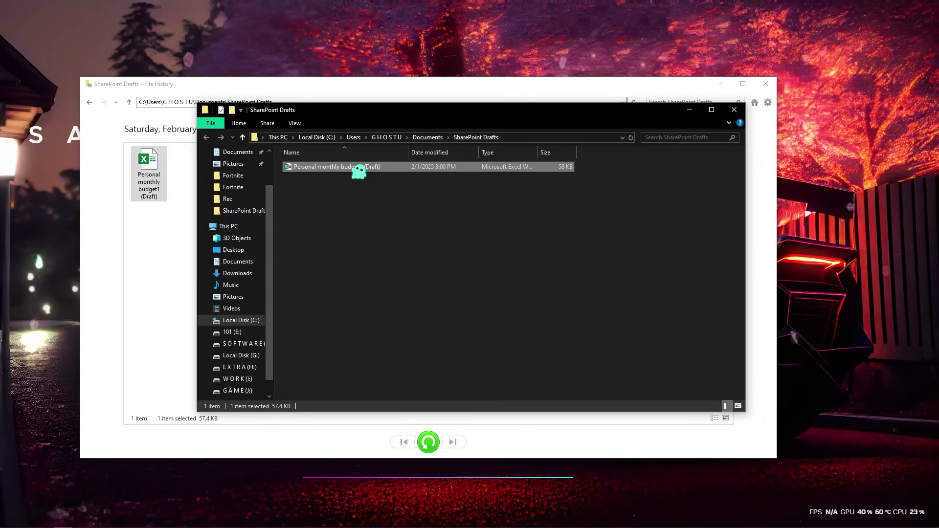
double_click(357, 168)
scroll(490, 256, down, 1)
scroll(490, 256, down, 3)
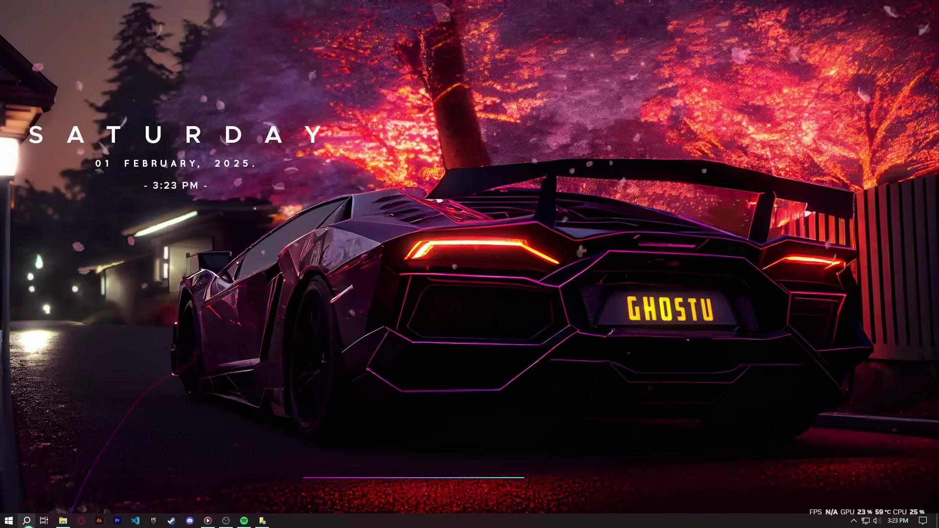
Step: Open the %Temp% folder and locate the leftover Personal monthly budget1 (Draft) copy
click(26, 521)
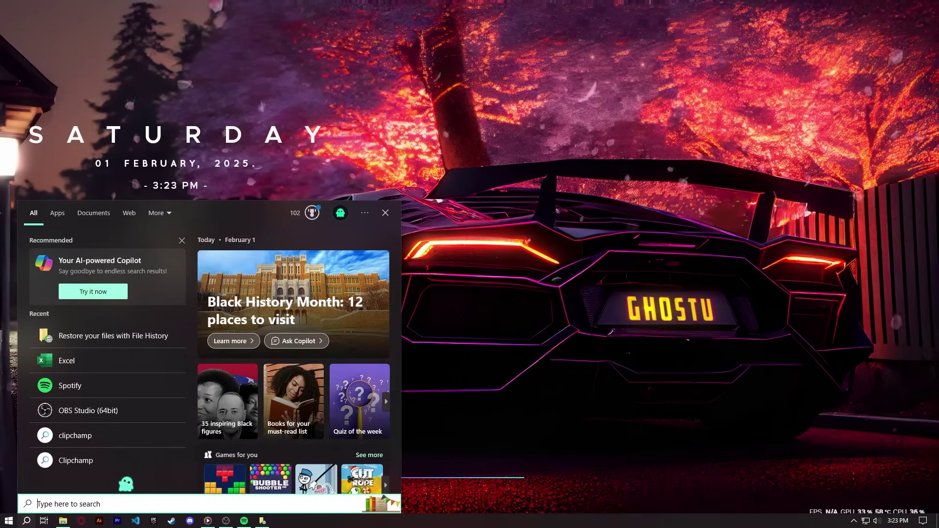
text(%Tem)
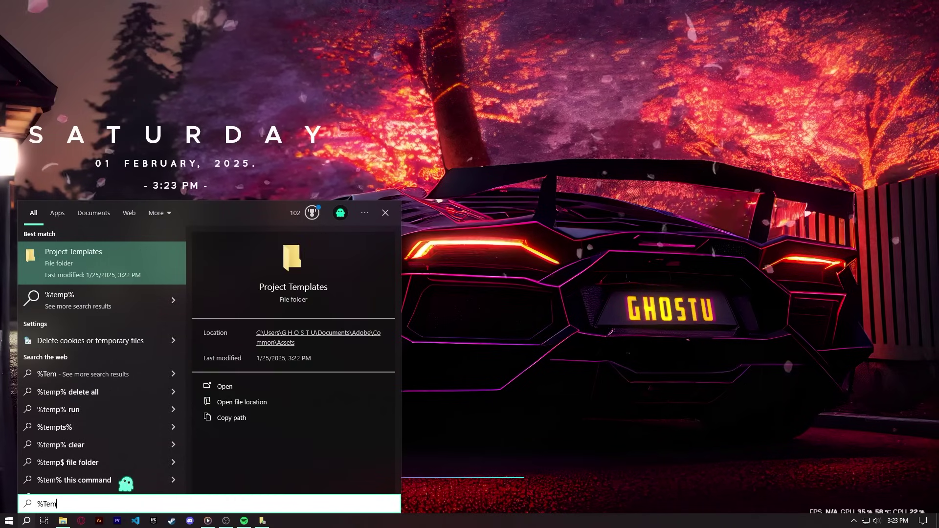
text(p%)
key(Return)
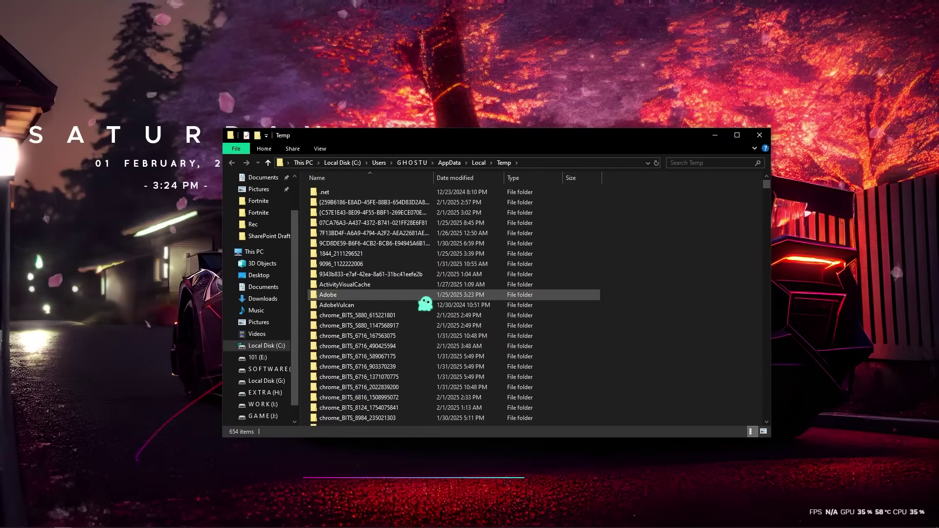
scroll(425, 300, down, 20)
scroll(426, 303, down, 20)
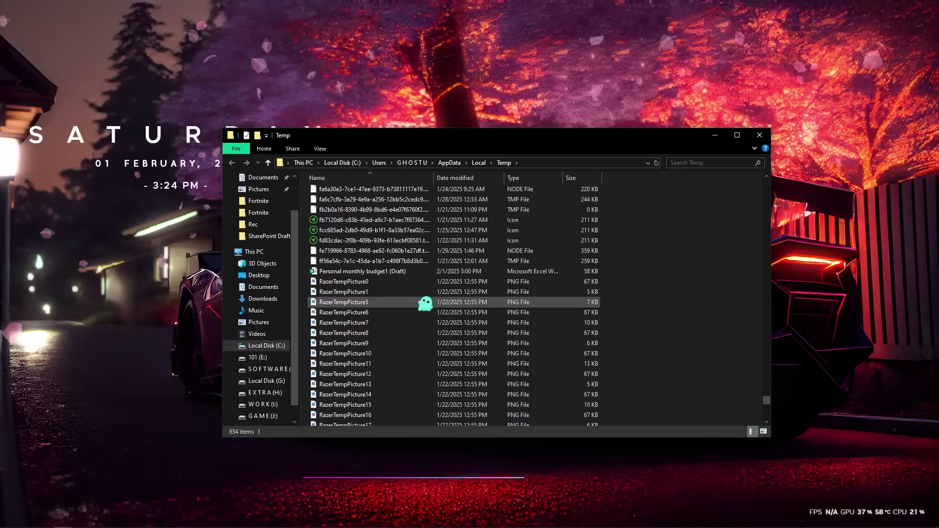
right_click(353, 272)
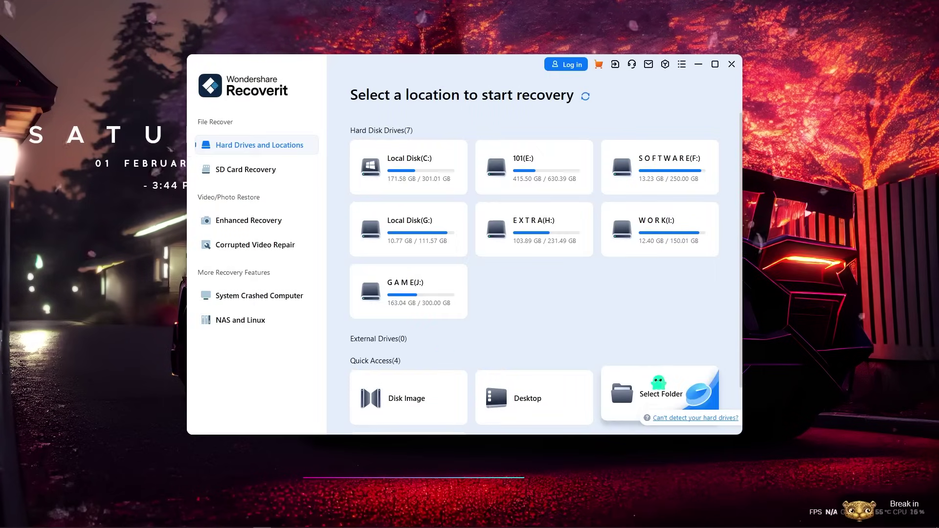
Step: Scan the WORK (I:) drive in Recoverit and dismiss the scan summary
click(659, 382)
key(ctrl+a)
text(I:\For work\Video\(Rafi) Recoverit)
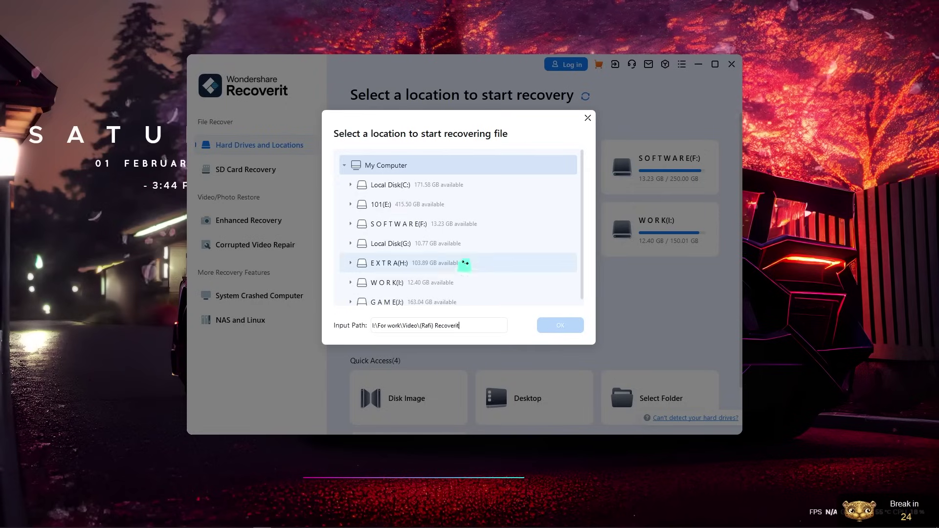
scroll(413, 281, down, 1)
click(413, 281)
click(436, 324)
key(ctrl+a)
click(561, 326)
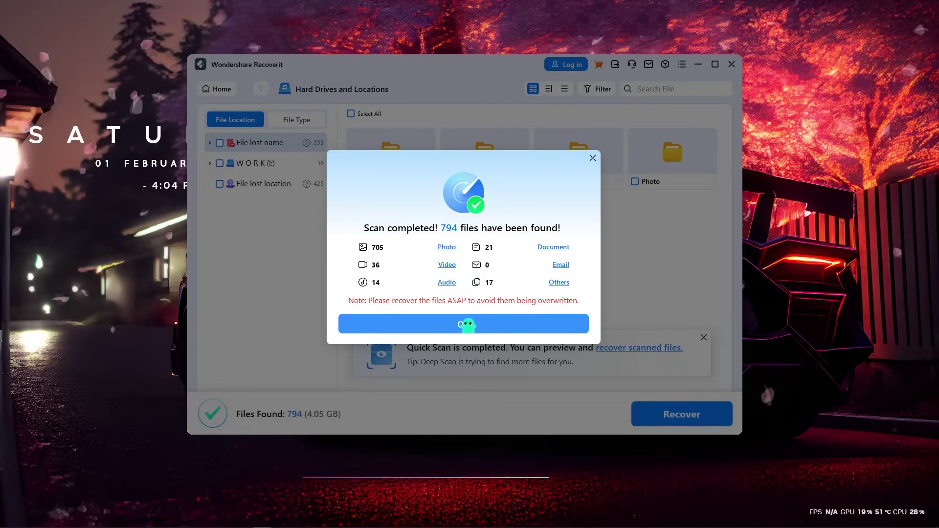
click(465, 323)
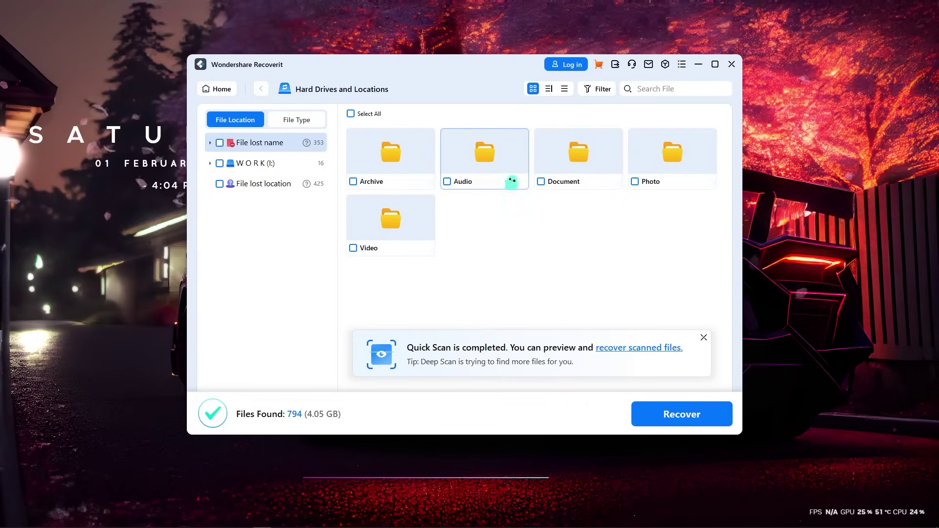
Step: Open the Document > xml results and choose the lost files for recovery
double_click(576, 171)
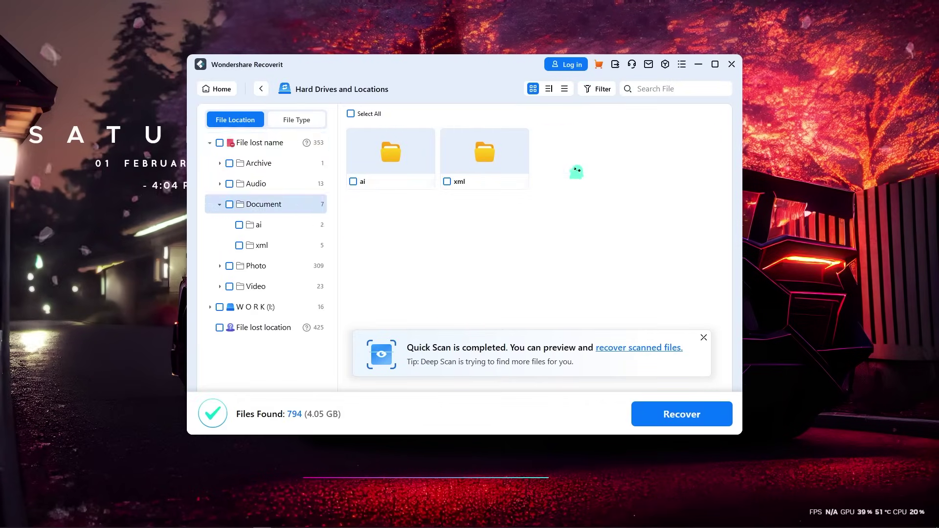
double_click(478, 168)
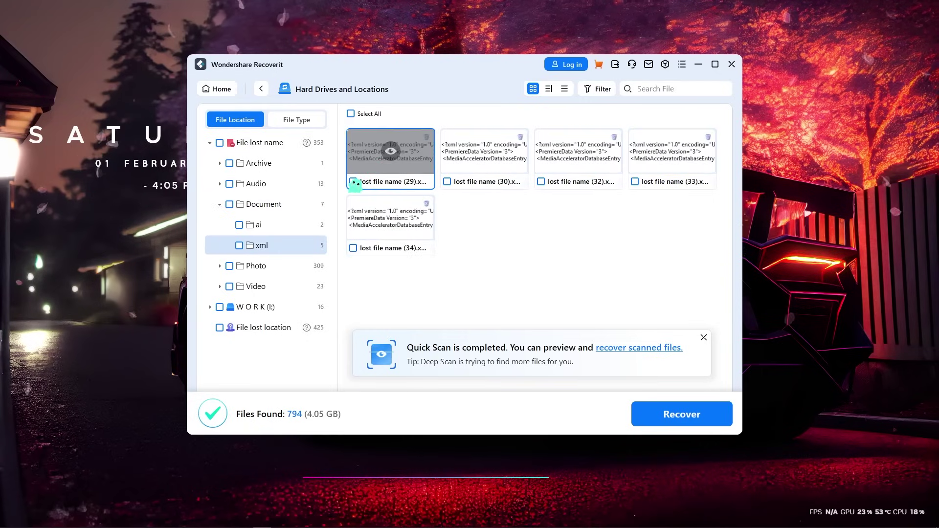
mouse_move(366, 187)
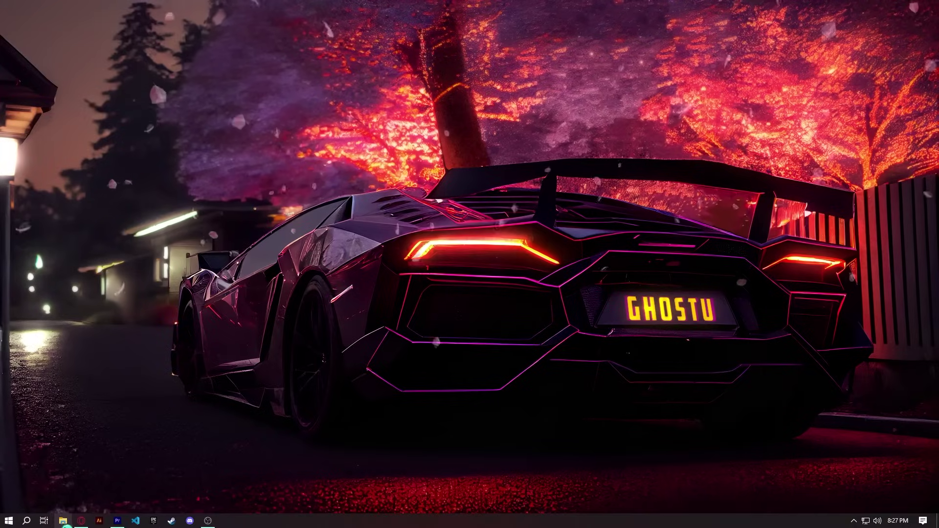
click(63, 521)
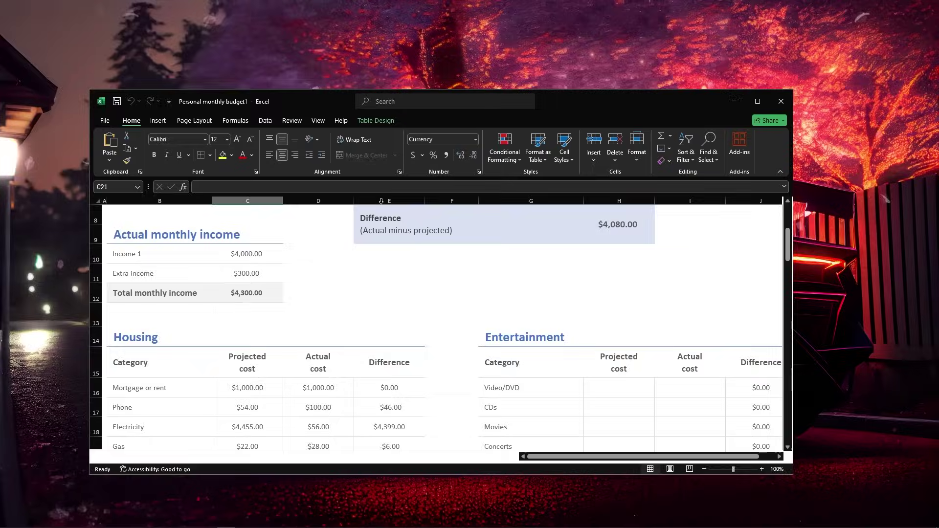
Step: Maximize the recovered budget workbook, then replace and reopen the restored Personal monthly budget1 (Draft) workbook
click(753, 102)
scroll(561, 220, down, 1)
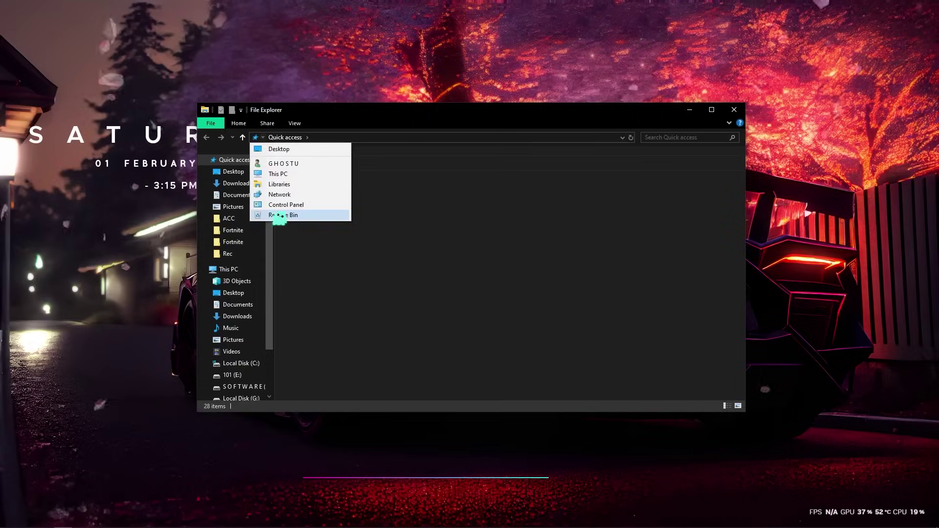
click(279, 216)
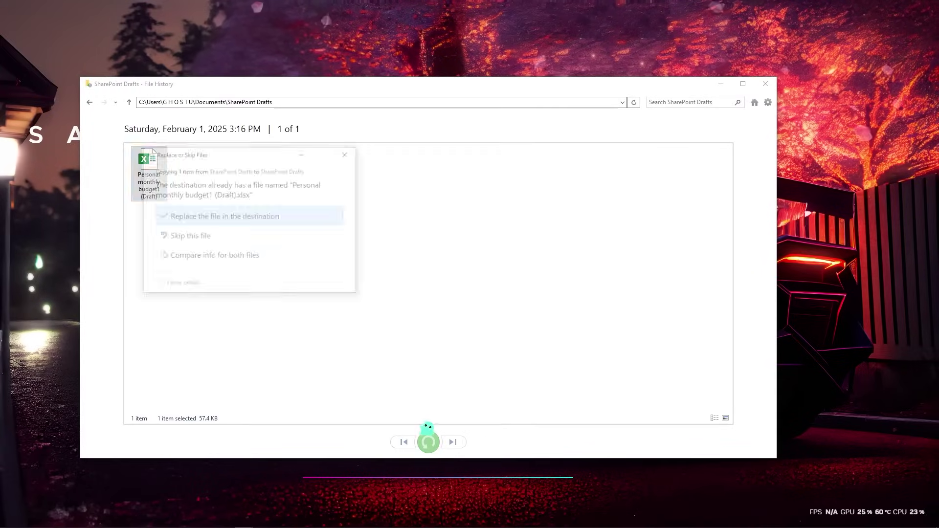
click(251, 219)
double_click(357, 170)
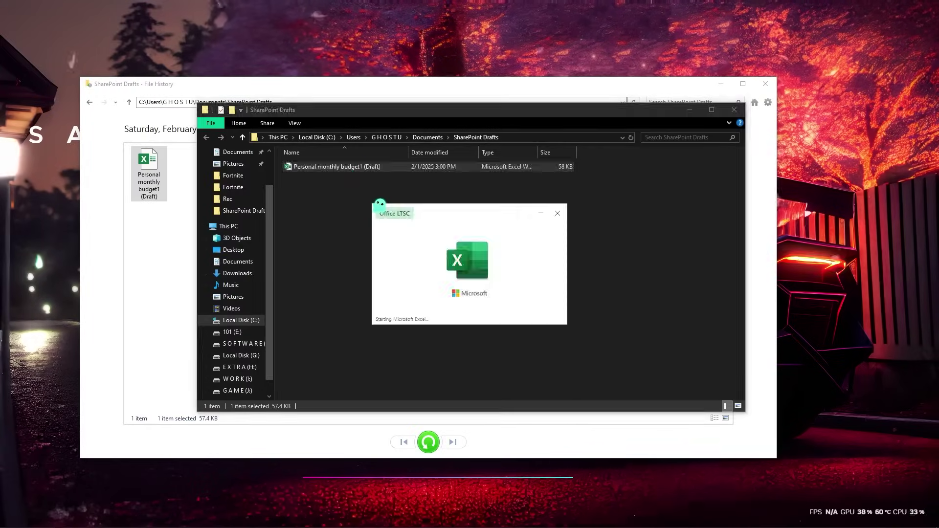